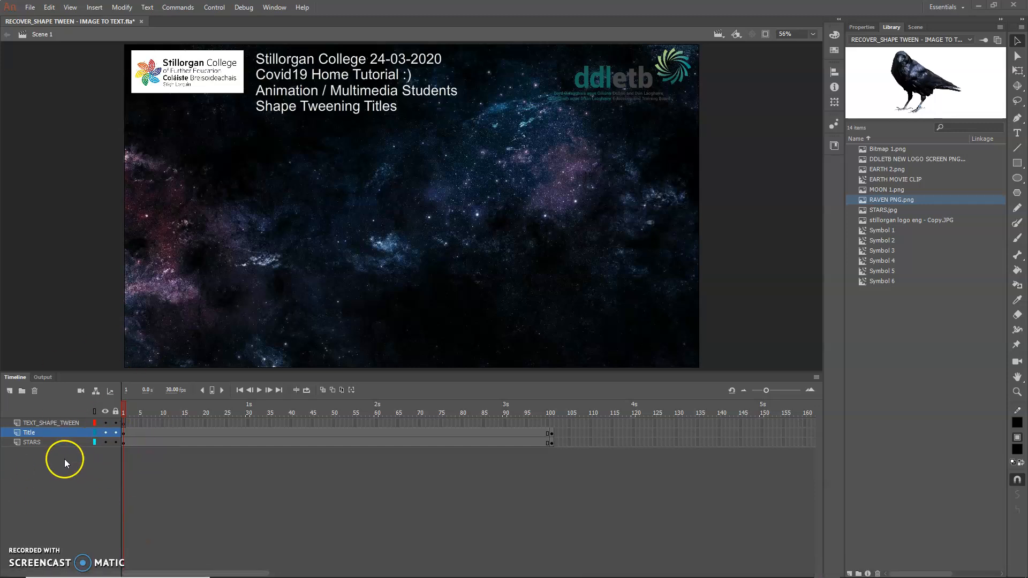
# Step: Check what the STARS and Title layers contain by hiding and showing each one in turn
pyautogui.click(38, 443)
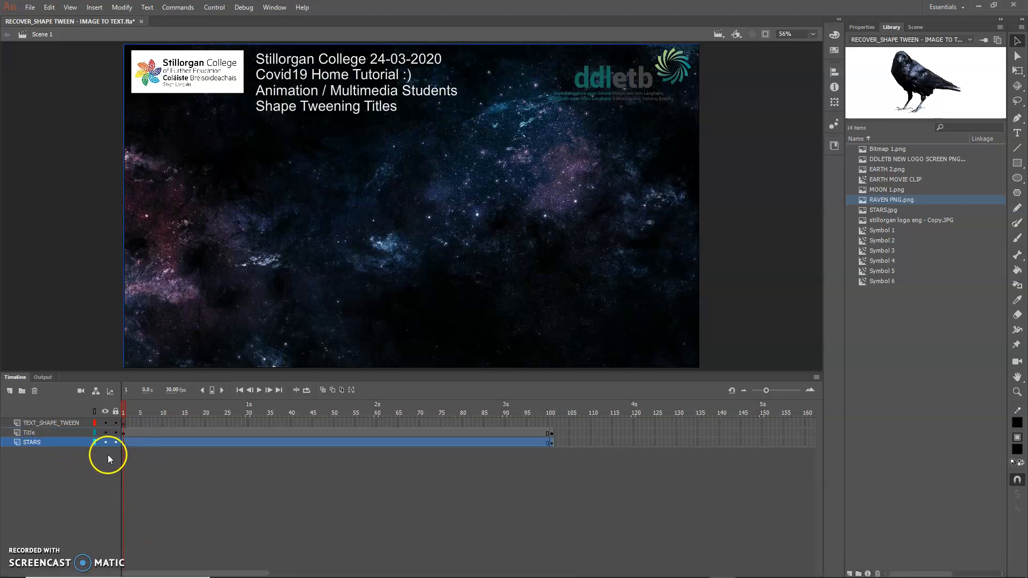
pyautogui.click(107, 443)
pyautogui.click(106, 442)
pyautogui.click(106, 433)
pyautogui.click(106, 433)
# Step: Activate the TEXT_SHAPE_TWEEN layer and set both the stroke and fill colours to white for the Text tool
pyautogui.click(35, 424)
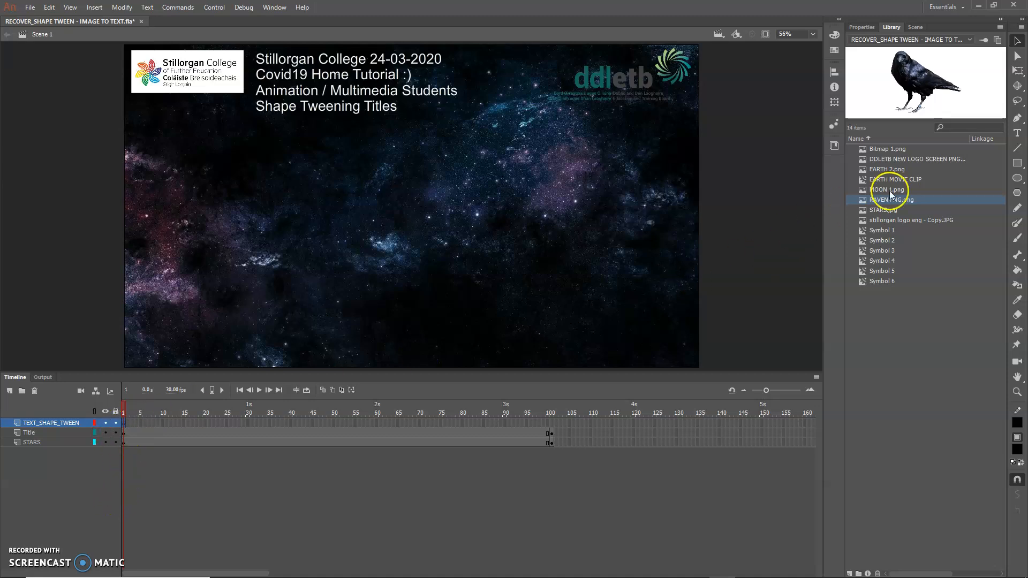
pyautogui.click(1020, 134)
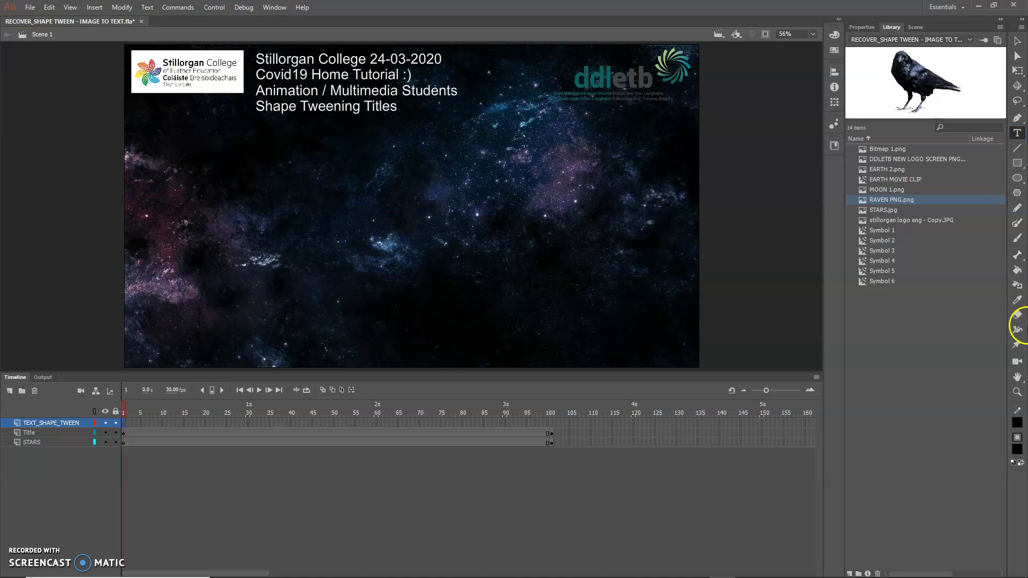
pyautogui.click(1018, 449)
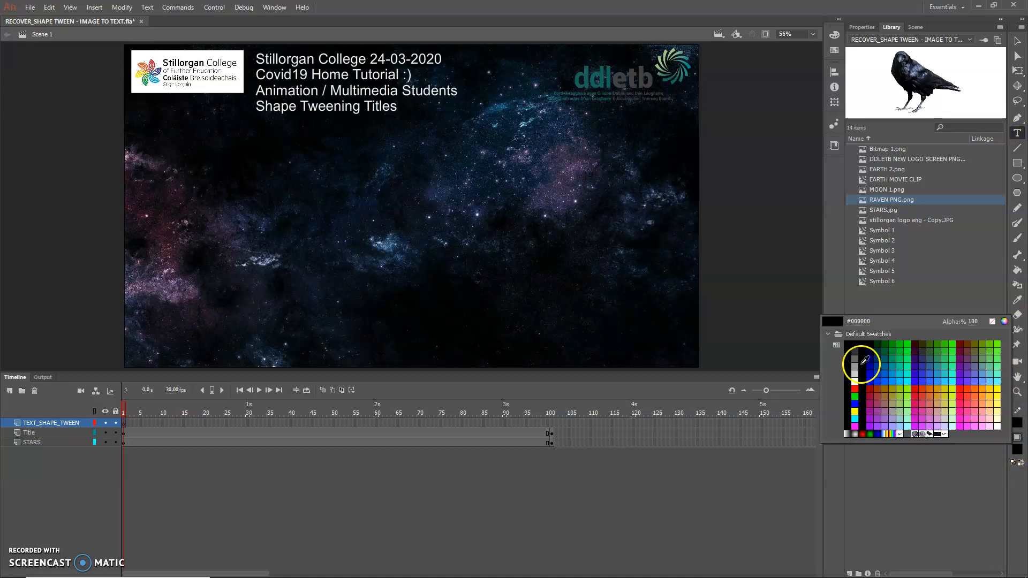
pyautogui.click(855, 382)
pyautogui.click(1019, 422)
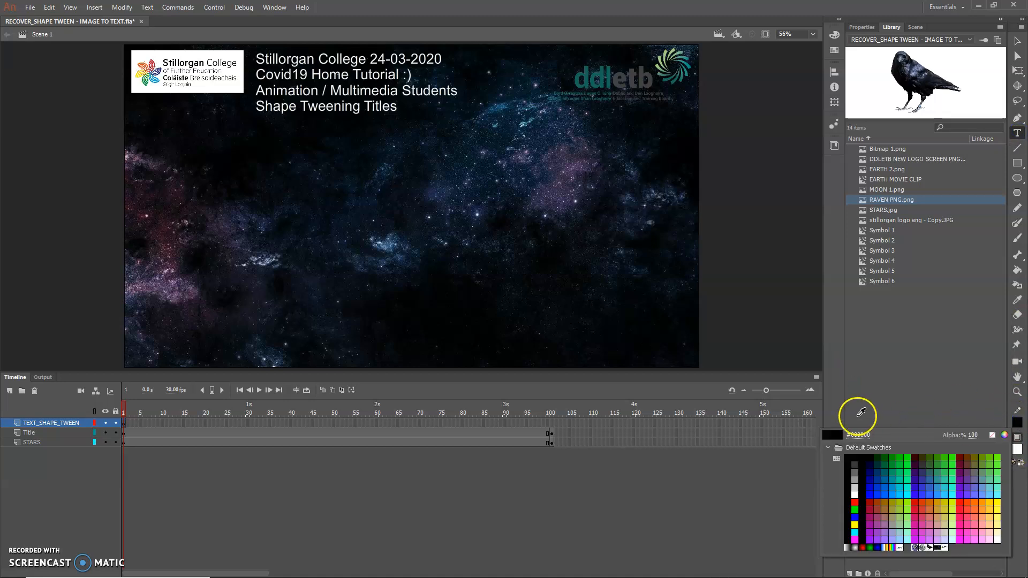
pyautogui.click(960, 409)
pyautogui.click(1020, 424)
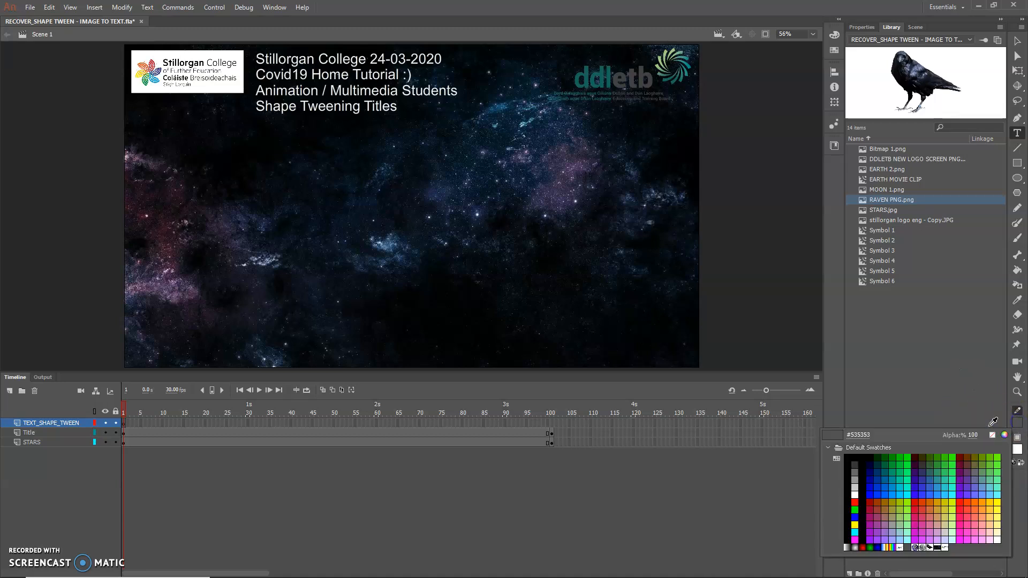
pyautogui.click(852, 489)
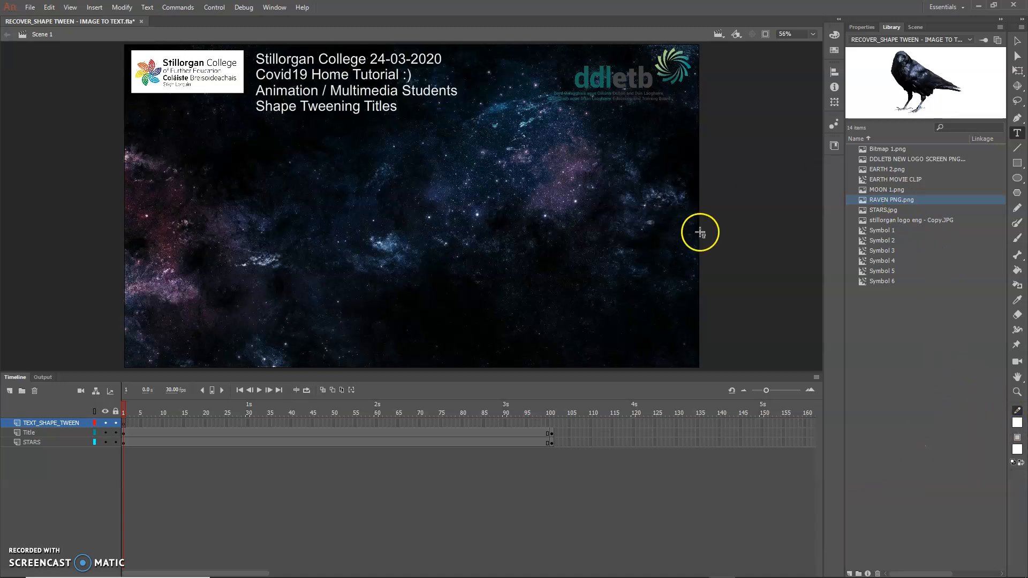
# Step: Add the static text "Music" at 95 pt in the left half of the stage, positioned at about X 254, Y 548
pyautogui.moveTo(154, 198); pyautogui.dragTo(330, 263)
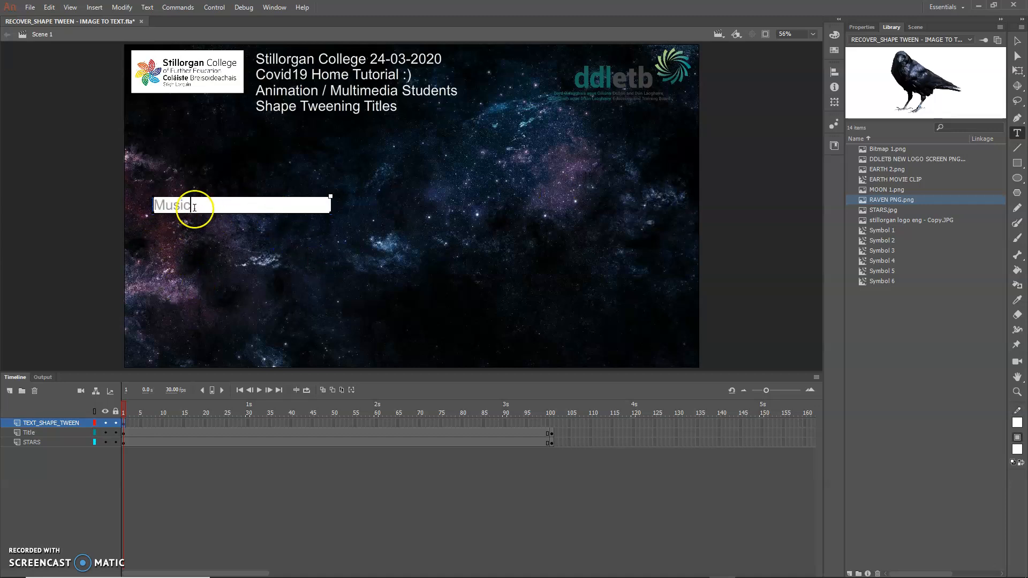
pyautogui.moveTo(191, 206); pyautogui.dragTo(146, 207)
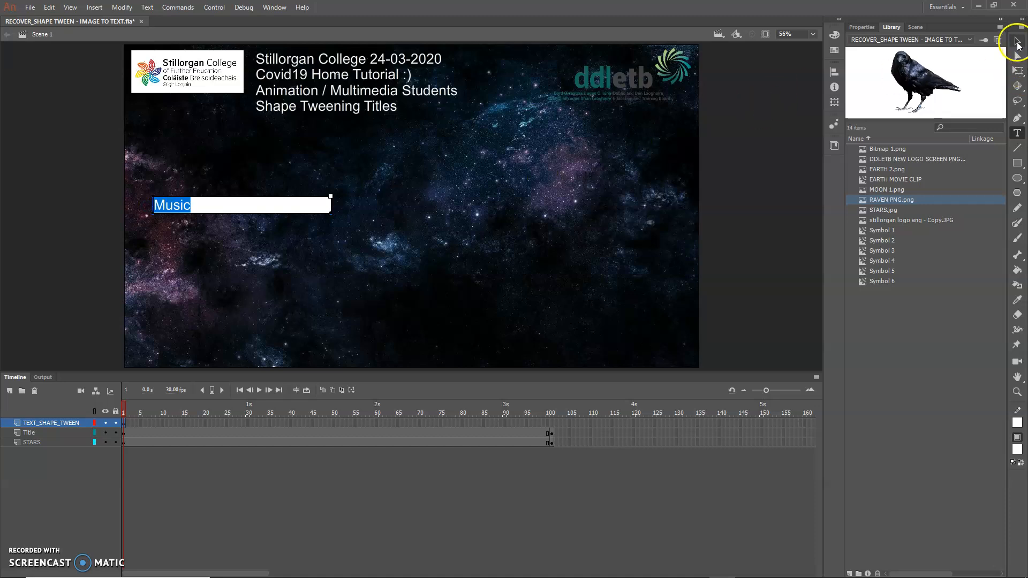
pyautogui.click(860, 27)
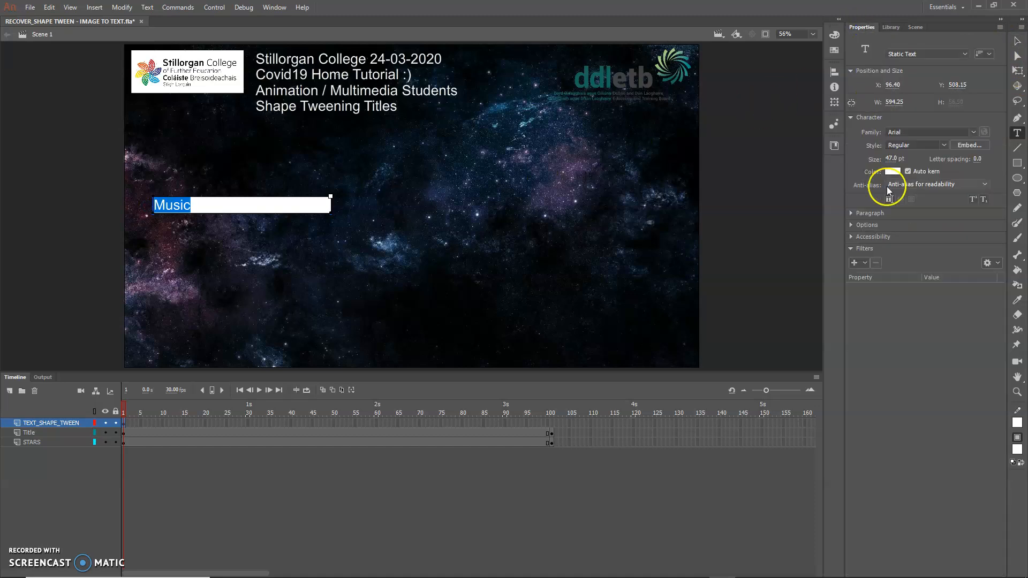
pyautogui.moveTo(894, 161)
pyautogui.mouseDown()
pyautogui.moveTo(975, 167)
pyautogui.moveTo(881, 164)
pyautogui.mouseUp()
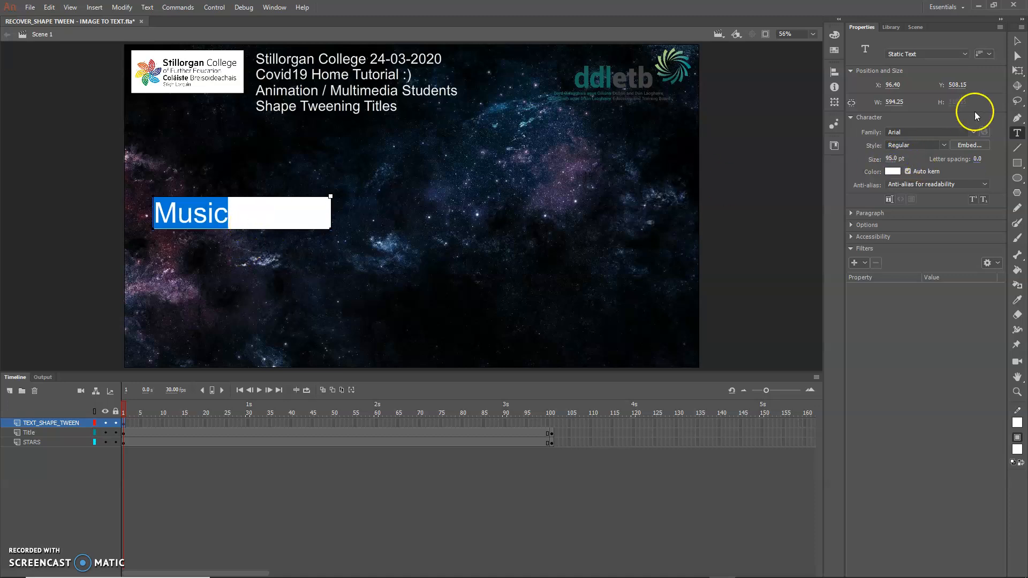
pyautogui.click(1018, 41)
pyautogui.moveTo(331, 198); pyautogui.dragTo(271, 231)
# Step: Break the "Music" text in frame 1 apart twice, first into letters and then into shapes
pyautogui.click(125, 425)
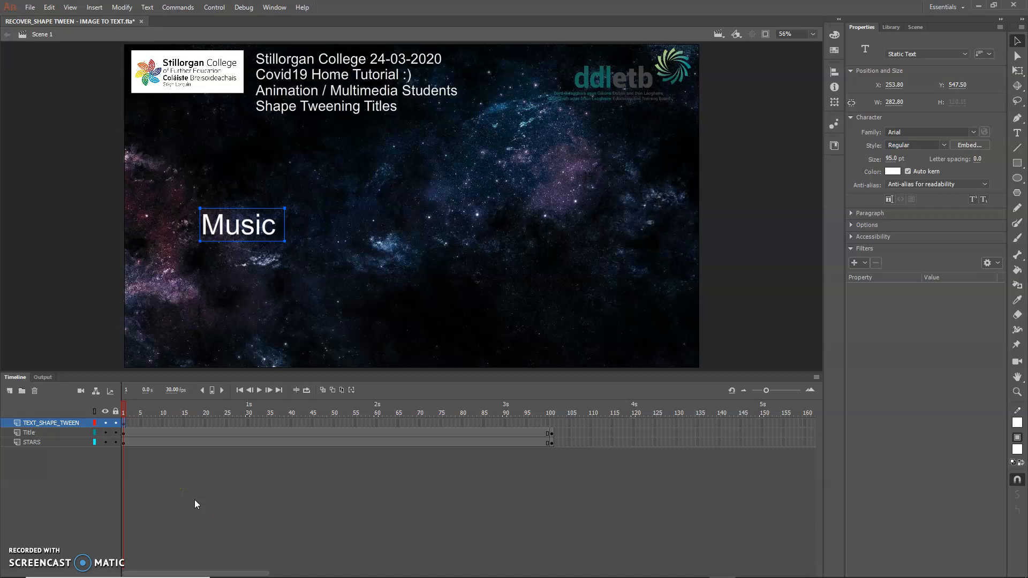
pyautogui.rightClick(273, 241)
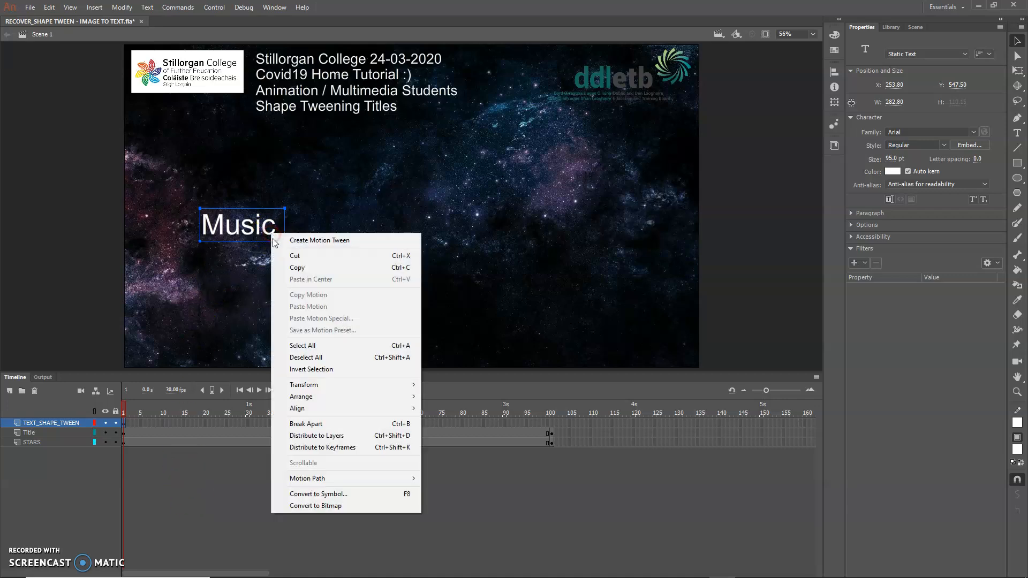
pyautogui.click(316, 425)
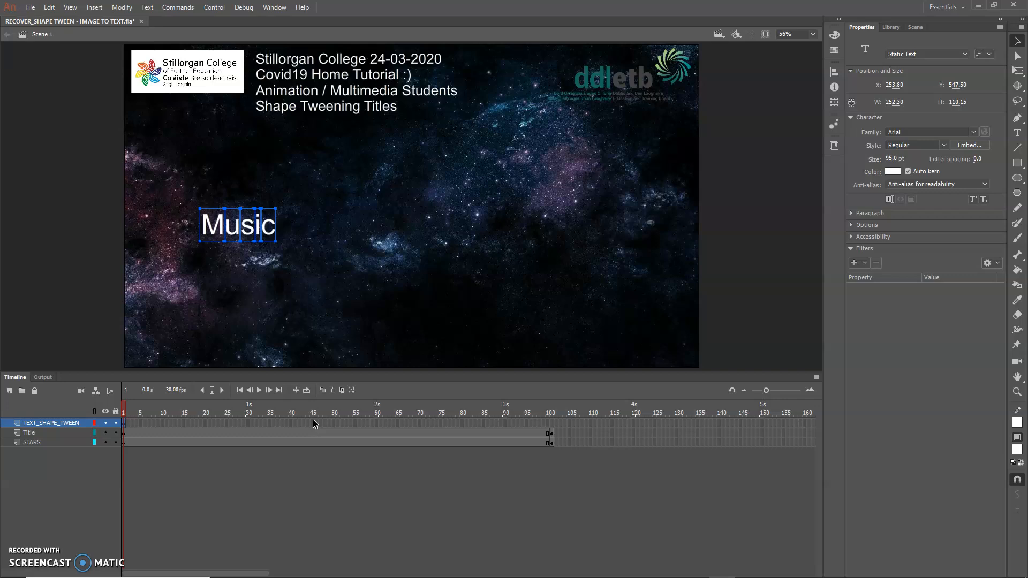
pyautogui.rightClick(272, 234)
pyautogui.click(319, 424)
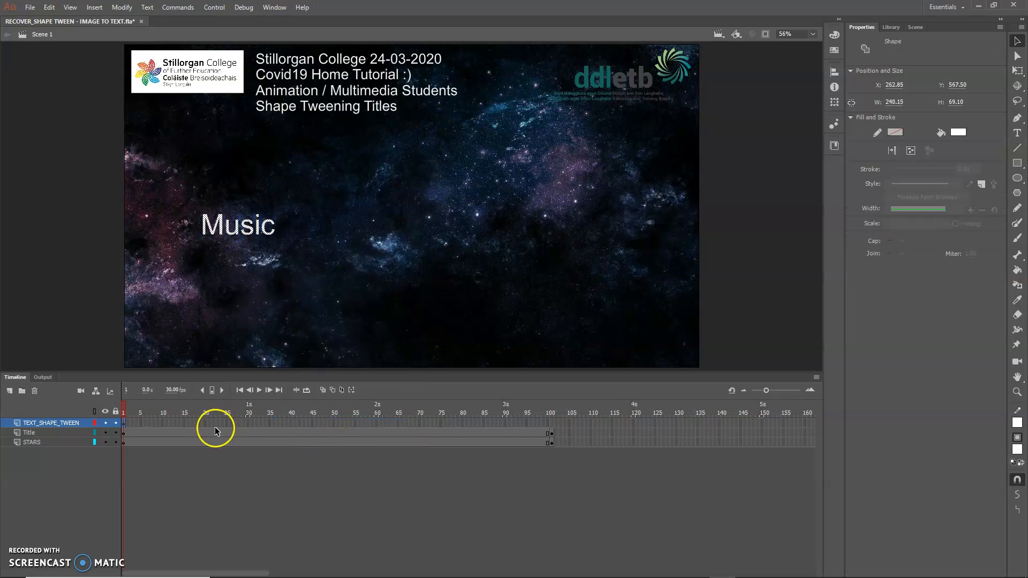
# Step: Insert a keyframe at frame 101 of the TEXT_SHAPE_TWEEN layer and make it the current frame
pyautogui.click(551, 423)
pyautogui.rightClick(551, 423)
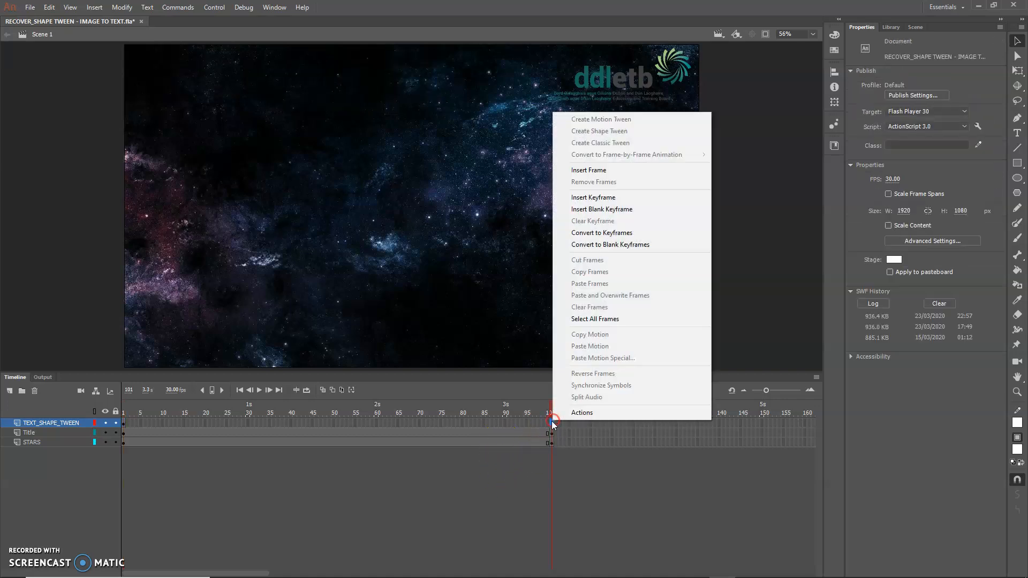
pyautogui.click(586, 197)
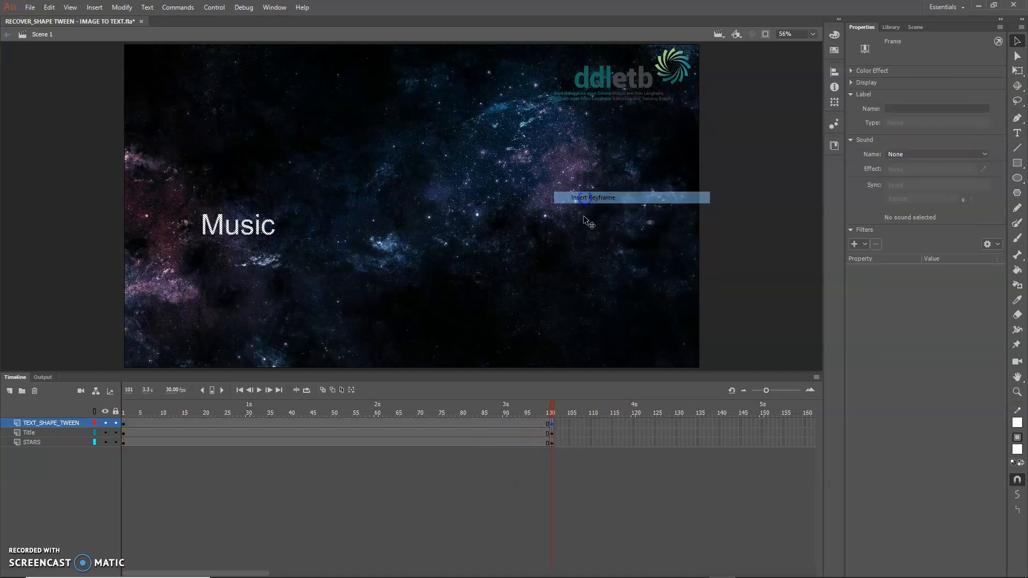
pyautogui.click(534, 421)
pyautogui.click(553, 423)
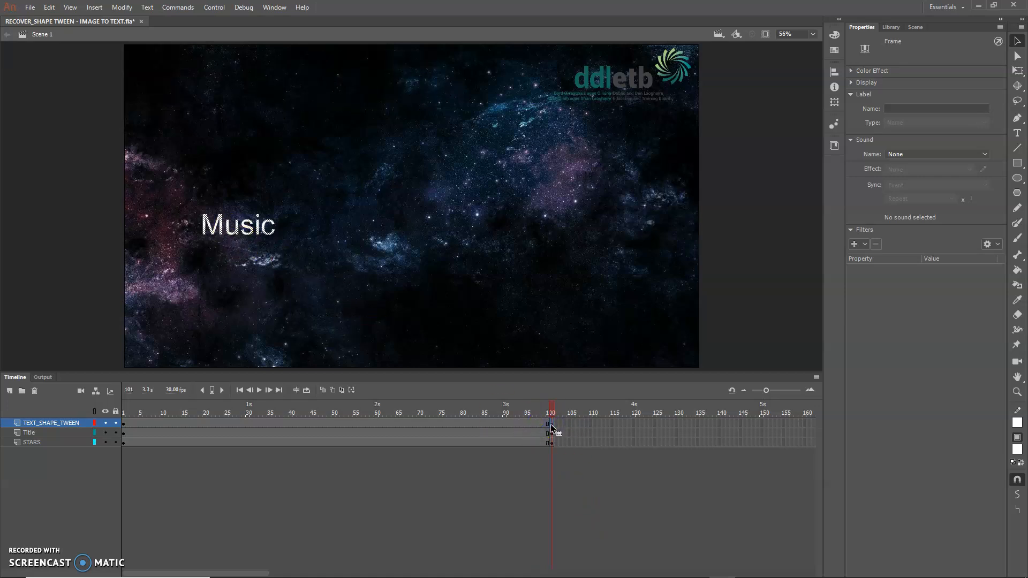
pyautogui.click(551, 470)
pyautogui.click(555, 424)
# Step: Add the static text "Lyrics" in the right half of frame 101, level with "Music" at about X 1374, Y 547
pyautogui.click(1018, 133)
pyautogui.moveTo(529, 215); pyautogui.dragTo(674, 253)
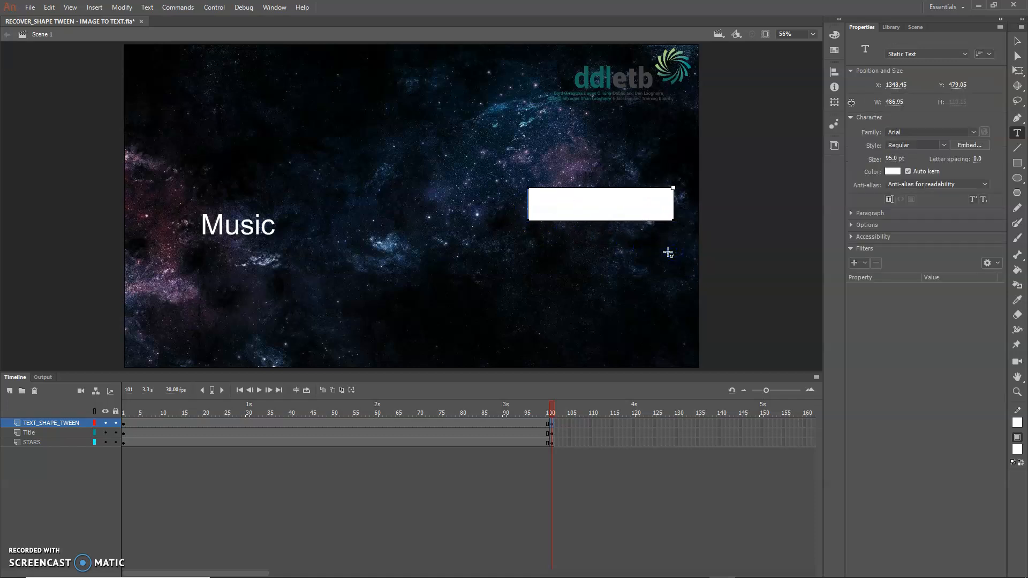
pyautogui.write('Lyrics')
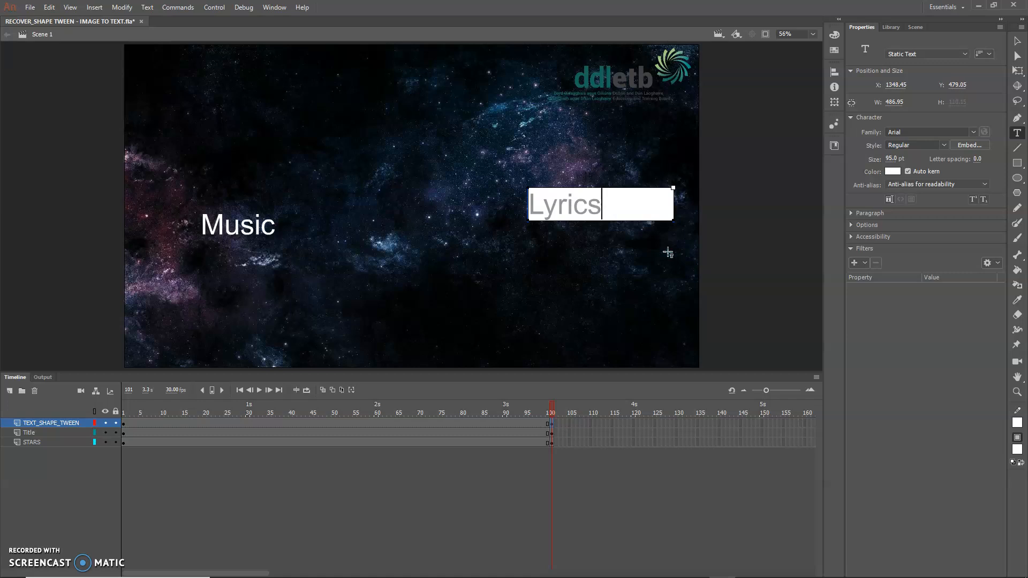
pyautogui.click(1018, 41)
pyautogui.moveTo(601, 213); pyautogui.dragTo(599, 235)
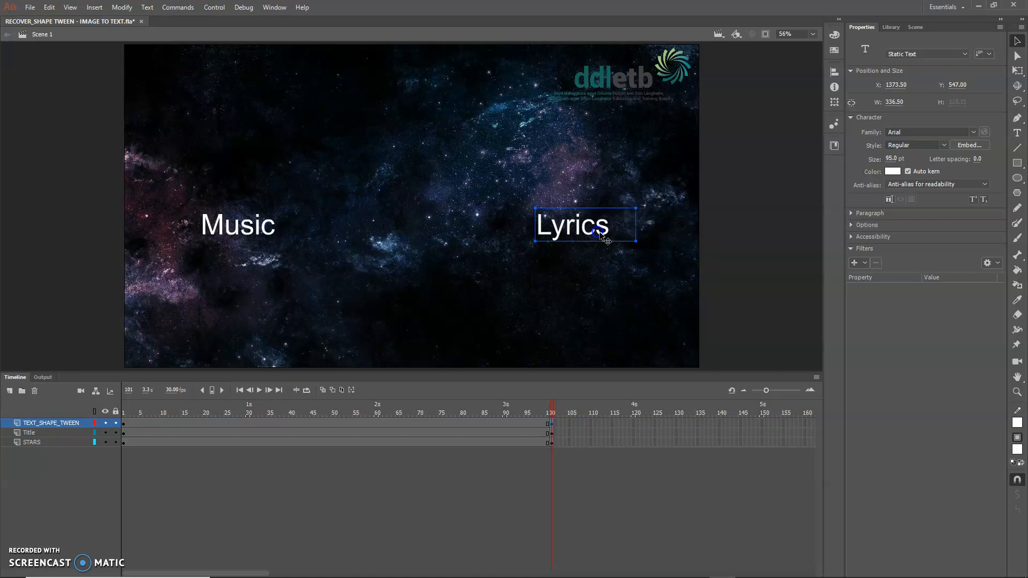
# Step: Break the "Lyrics" text in frame 101 apart twice to turn it into shapes
pyautogui.rightClick(595, 225)
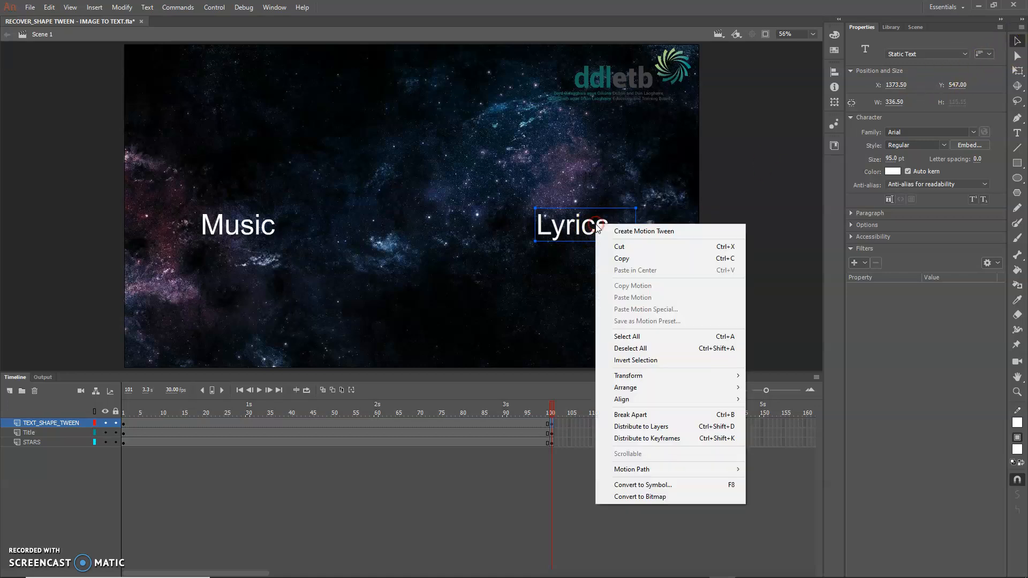
pyautogui.click(605, 426)
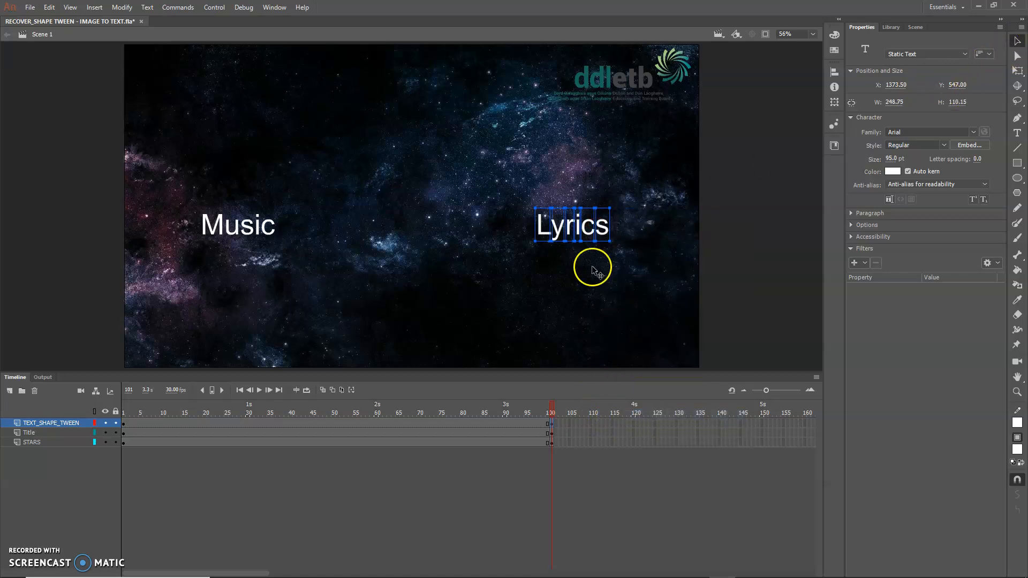
pyautogui.rightClick(606, 231)
pyautogui.click(636, 421)
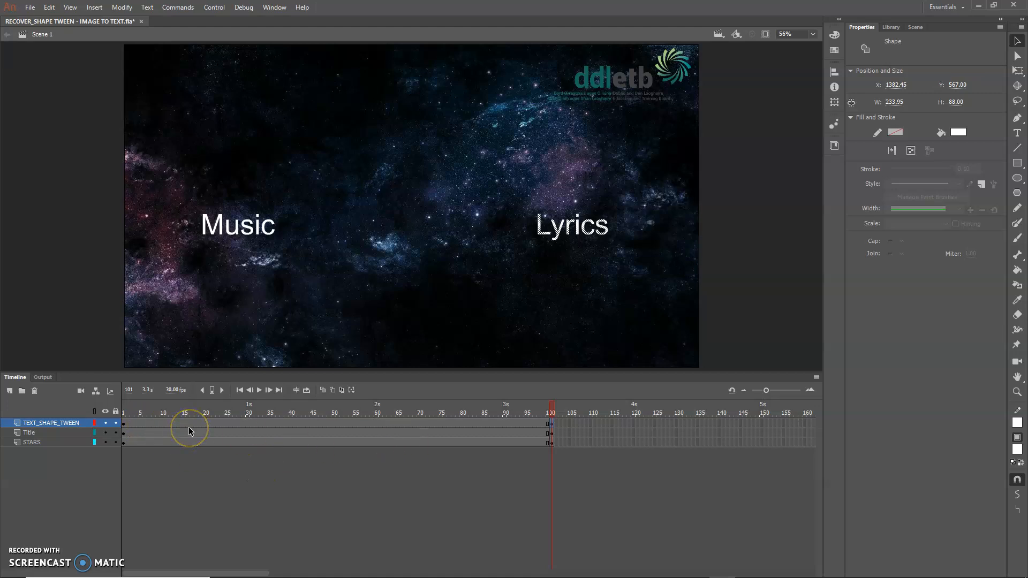
# Step: Compare the contents of the first and last keyframes on the TEXT_SHAPE_TWEEN layer
pyautogui.click(124, 424)
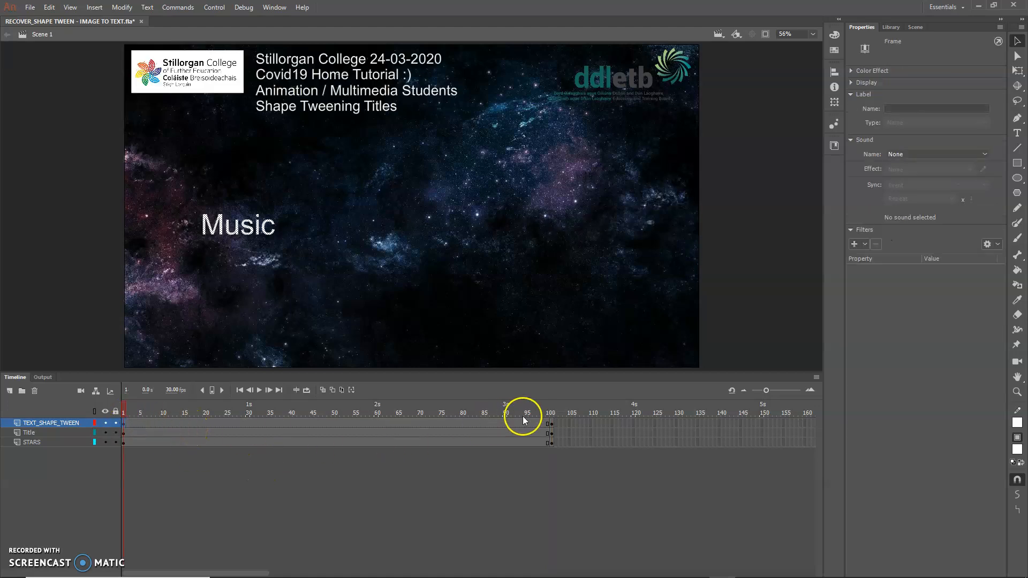
pyautogui.click(551, 426)
pyautogui.click(588, 300)
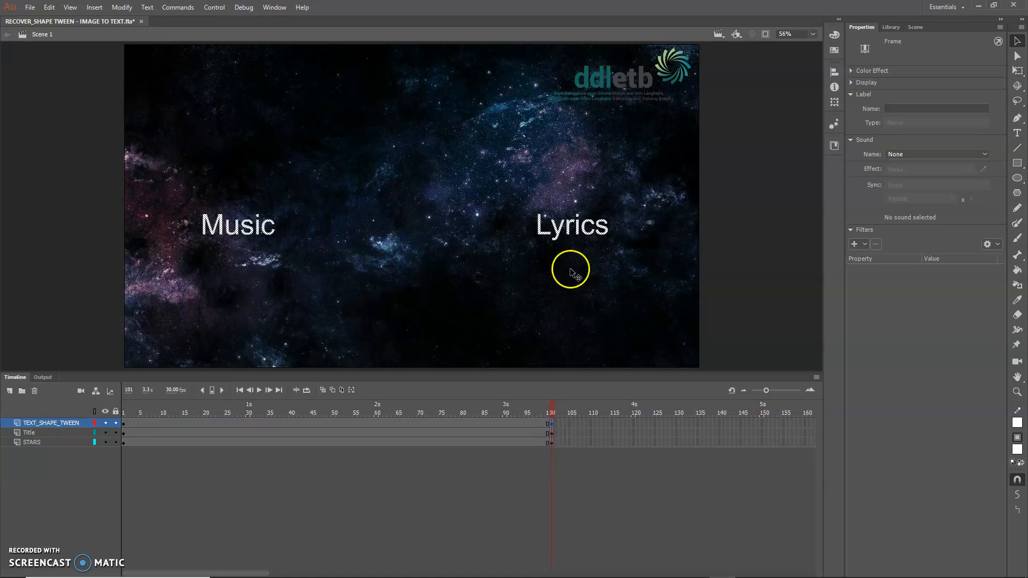
pyautogui.click(748, 243)
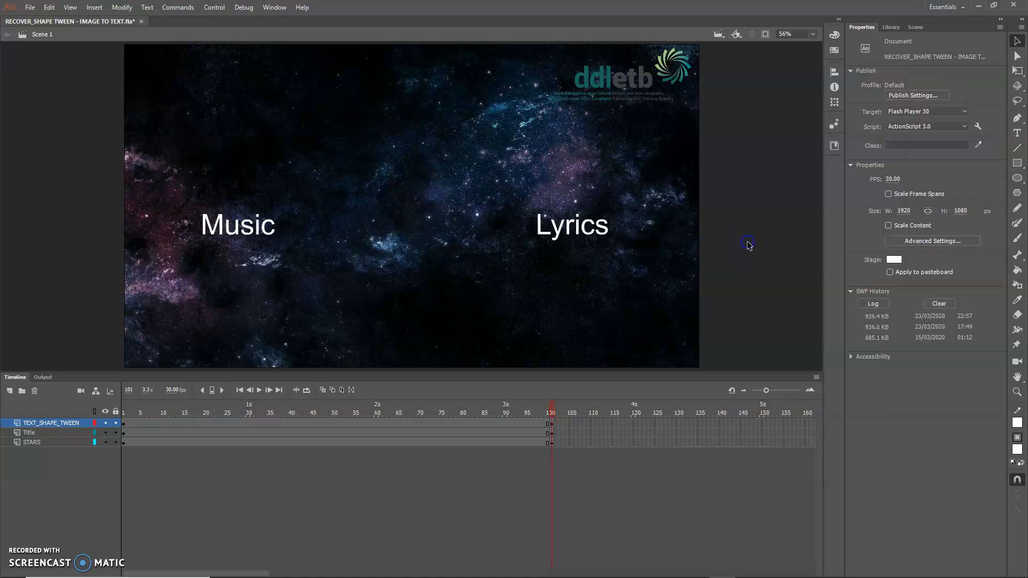
pyautogui.moveTo(42, 197); pyautogui.dragTo(218, 343)
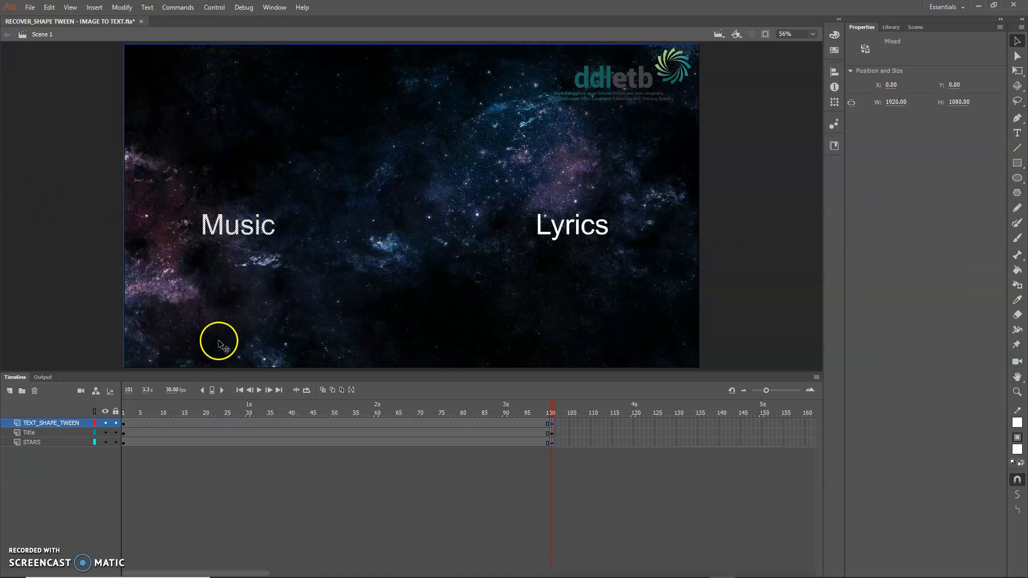
pyautogui.press('Delete')
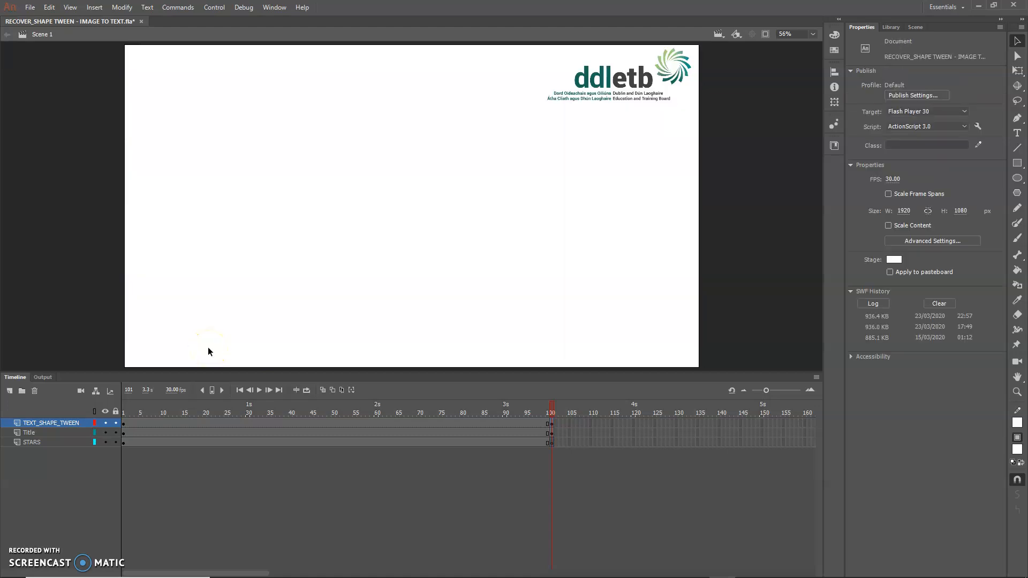
pyautogui.hotkey('ctrl', 'z')
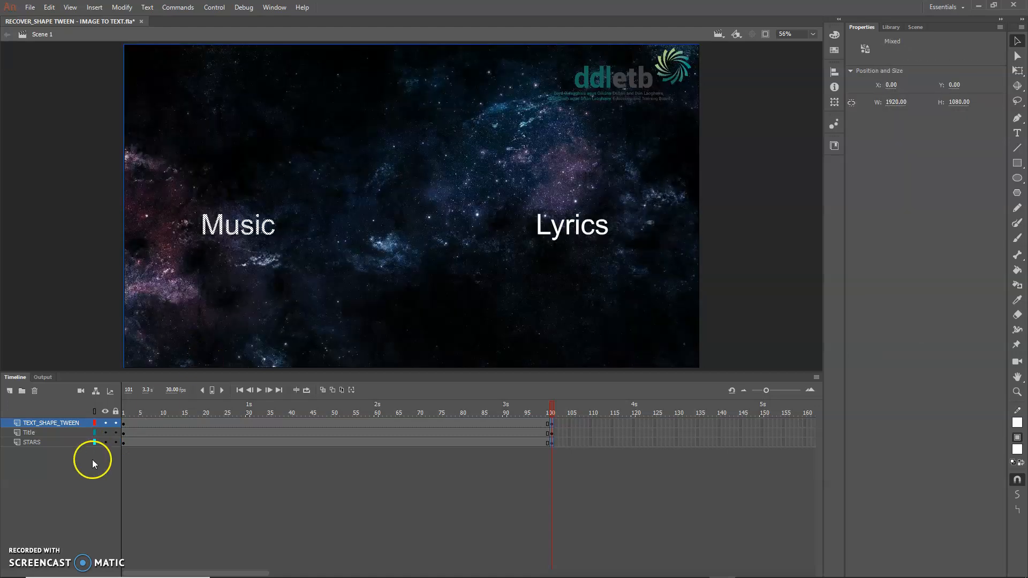
# Step: Lock the STARS layer and delete the "Music" shapes from frame 101
pyautogui.click(115, 442)
pyautogui.click(399, 252)
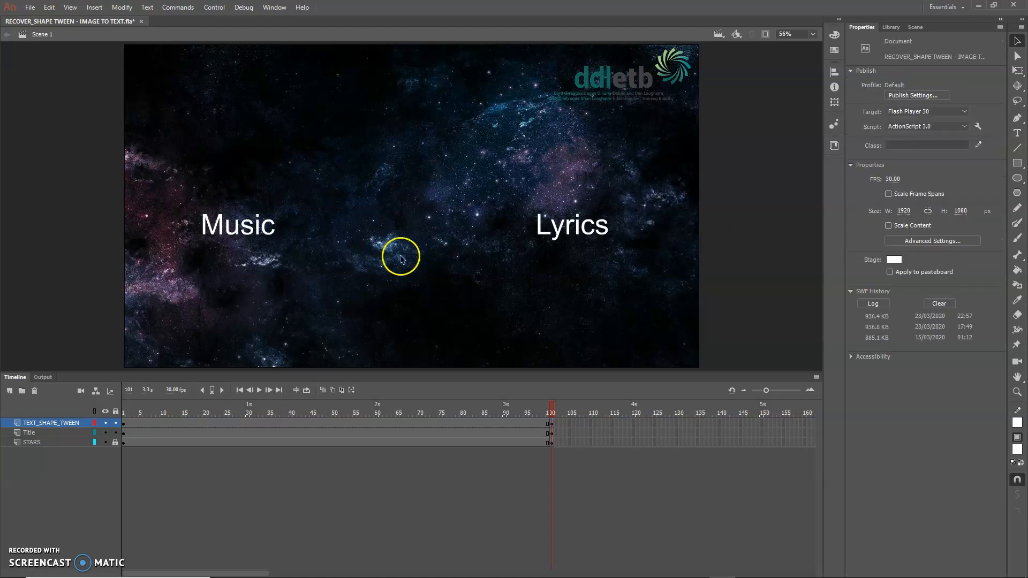
pyautogui.moveTo(72, 202); pyautogui.dragTo(322, 260)
pyautogui.press('Delete')
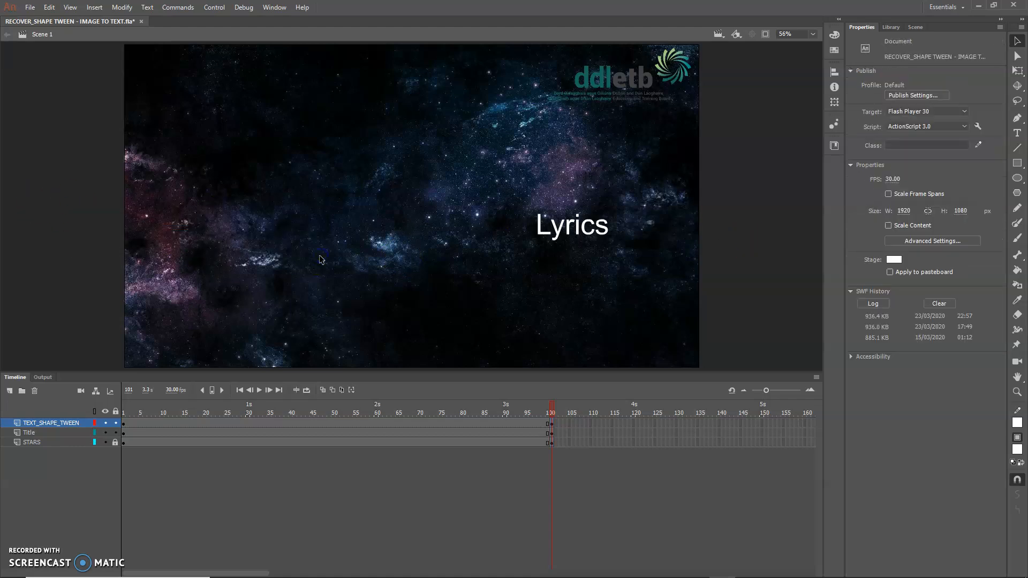
# Step: Create a shape tween between the "Music" and "Lyrics" keyframes on the TEXT_SHAPE_TWEEN layer
pyautogui.moveTo(551, 410); pyautogui.dragTo(552, 431)
pyautogui.click(125, 423)
pyautogui.click(552, 424)
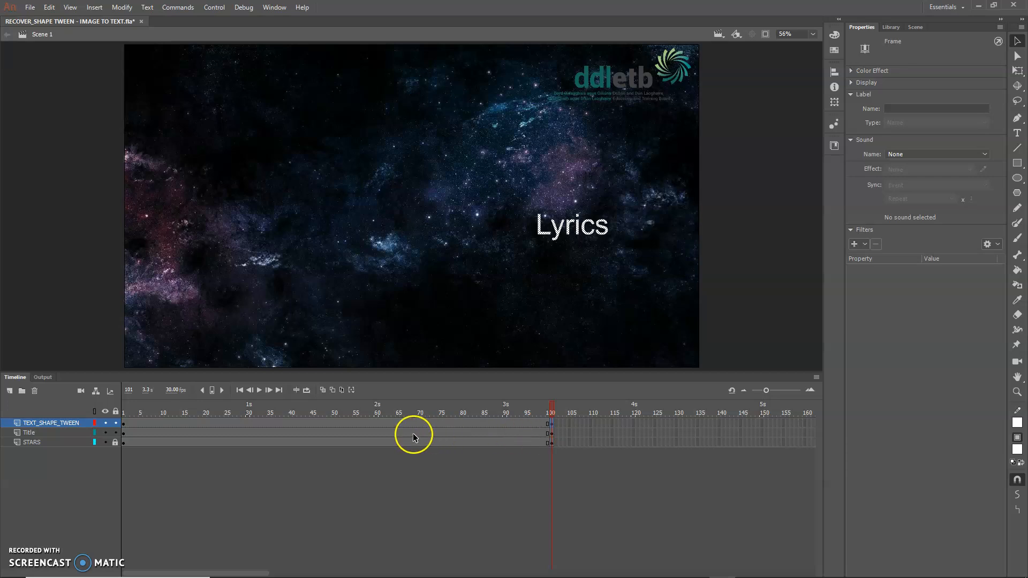
pyautogui.click(351, 423)
pyautogui.rightClick(352, 424)
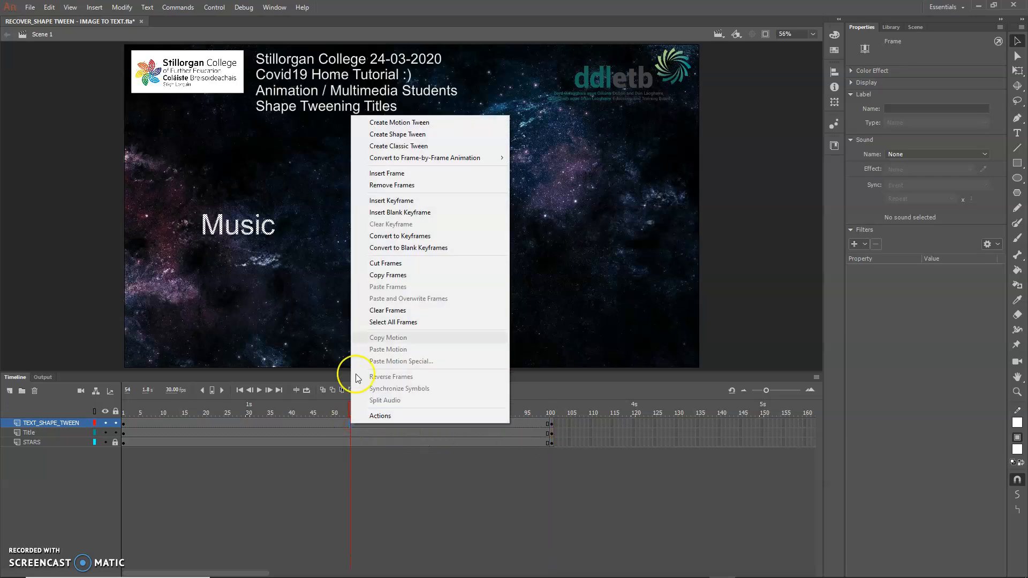
pyautogui.click(394, 135)
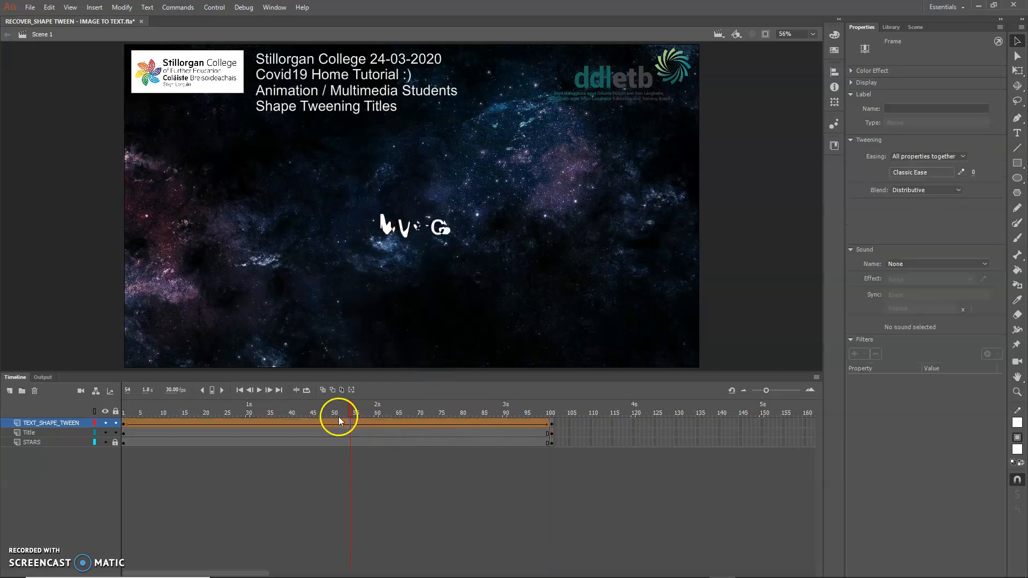
# Step: Preview the text morph by scrubbing the timeline back to the start and running a test movie
pyautogui.moveTo(351, 411); pyautogui.dragTo(131, 474)
pyautogui.hotkey('ctrl', 'Return')
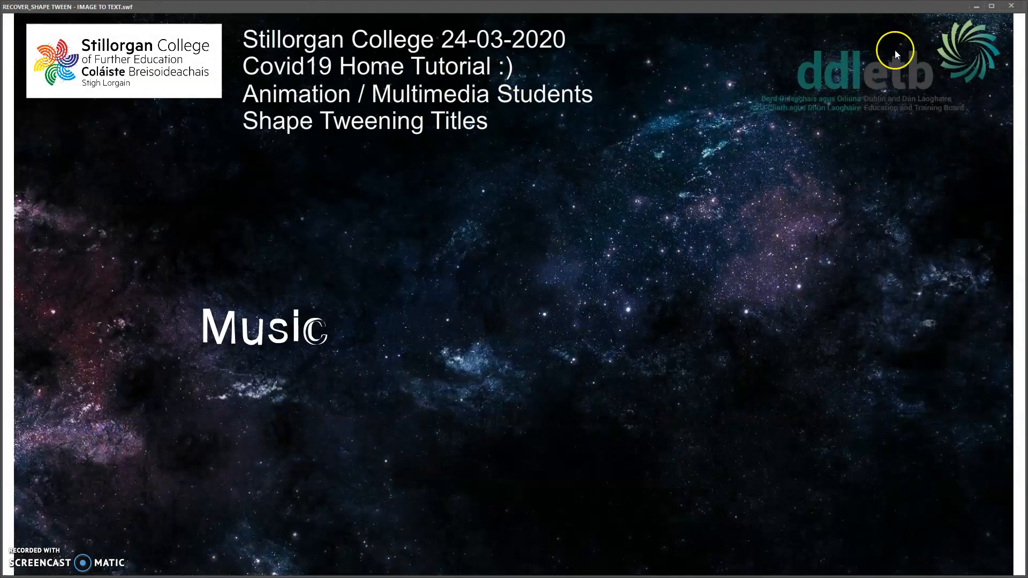
pyautogui.click(1011, 6)
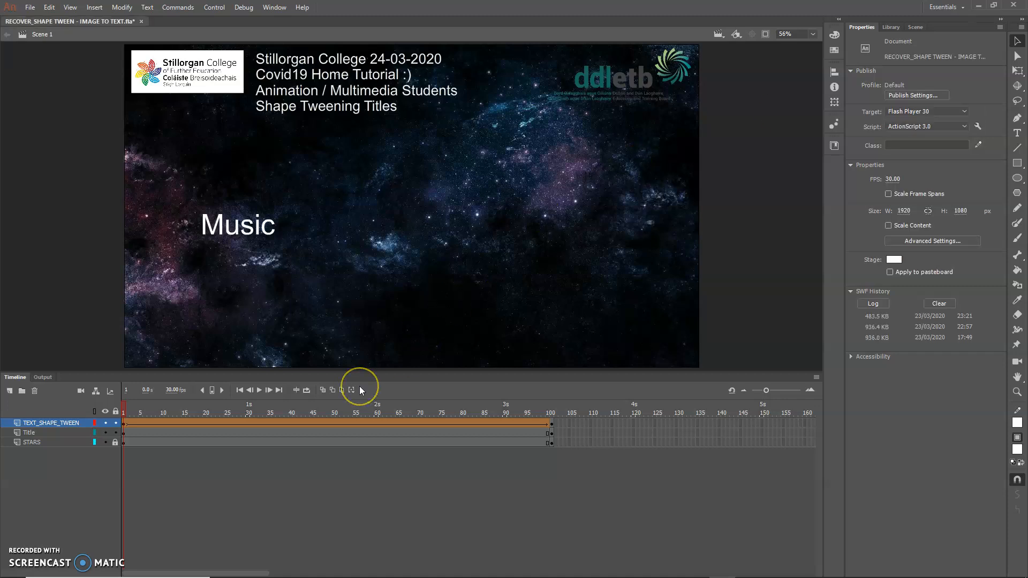